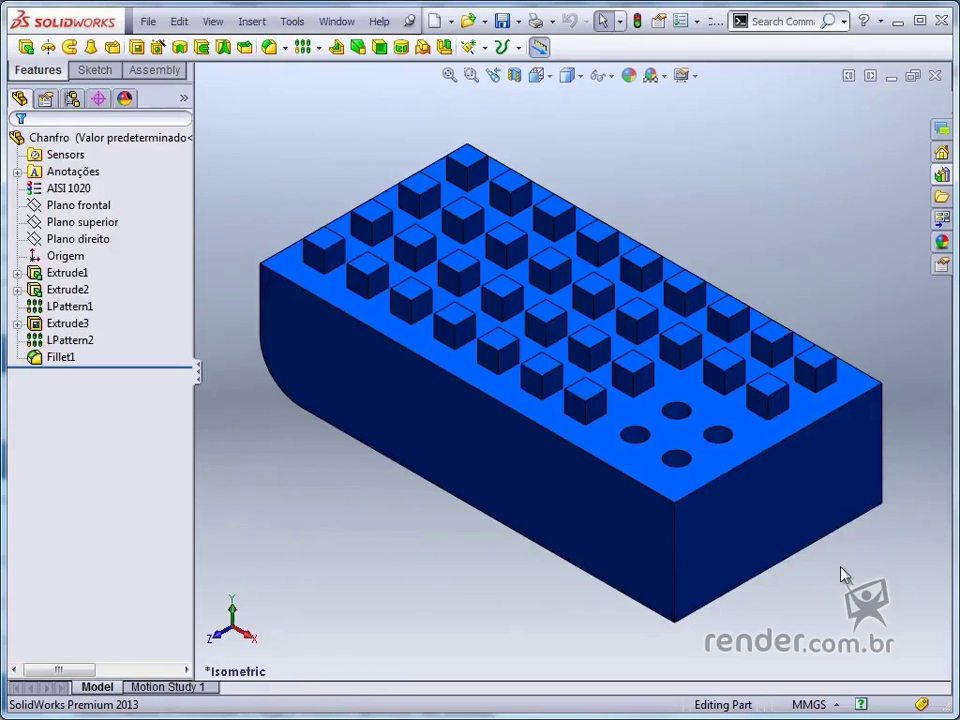
# Chamfer all edges of the block's long front side face using Angle distance with 2 mm and 45 degrees
pyautogui.click(286, 48)
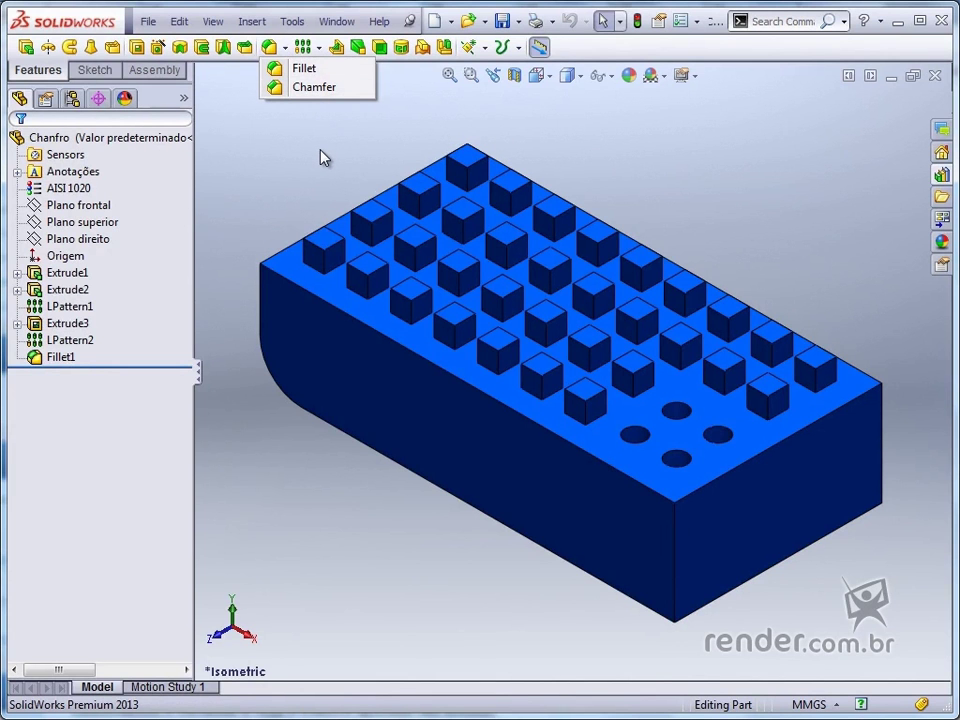
pyautogui.click(314, 89)
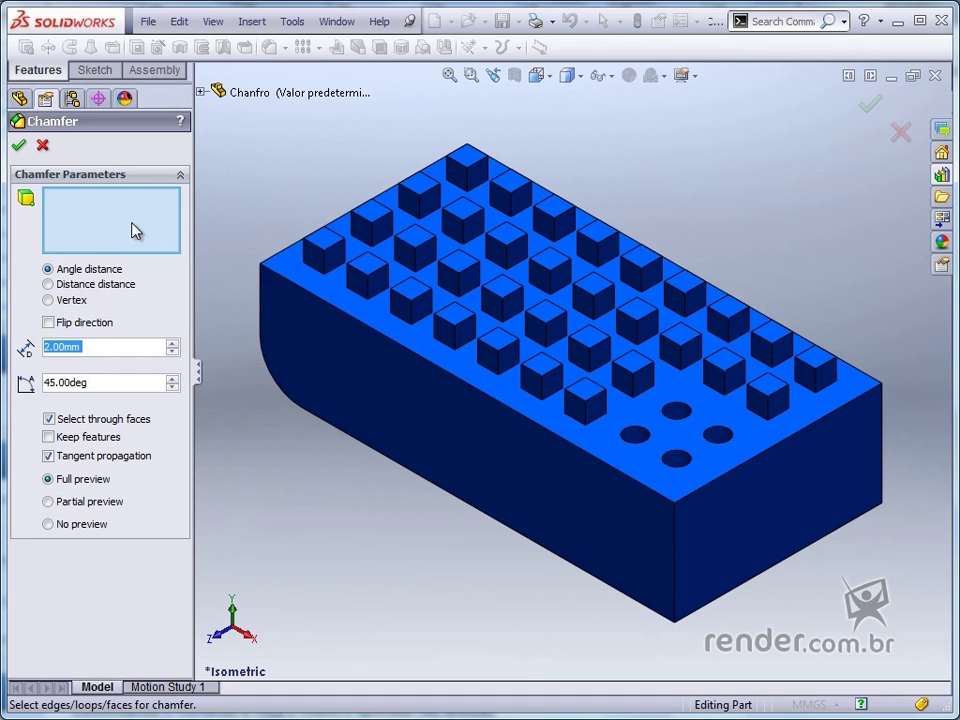
pyautogui.click(366, 405)
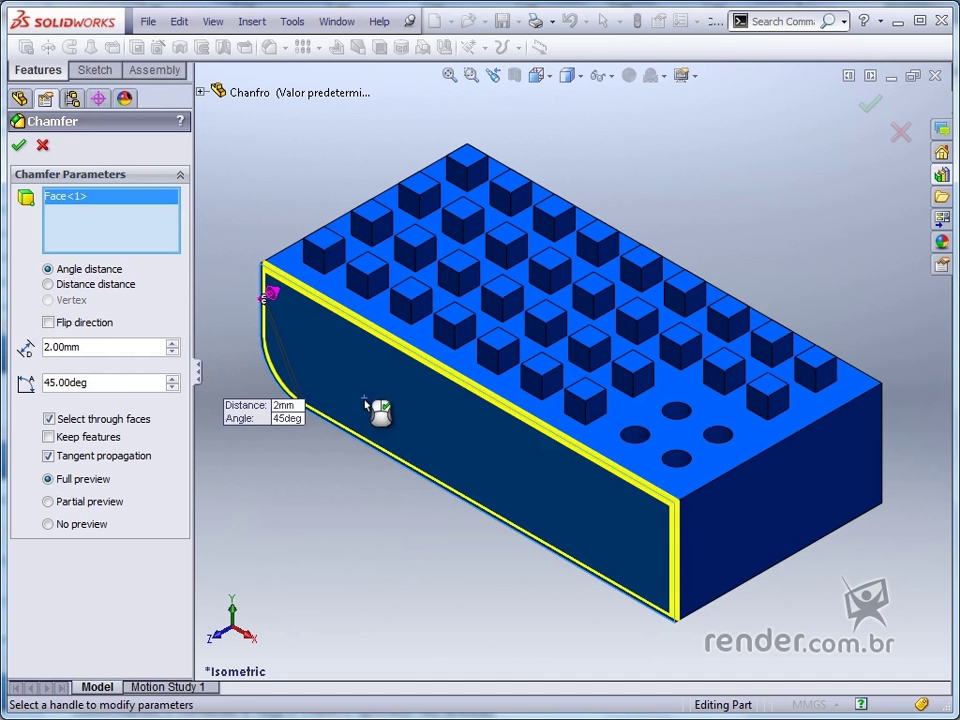
pyautogui.moveTo(105, 347); pyautogui.dragTo(3, 347)
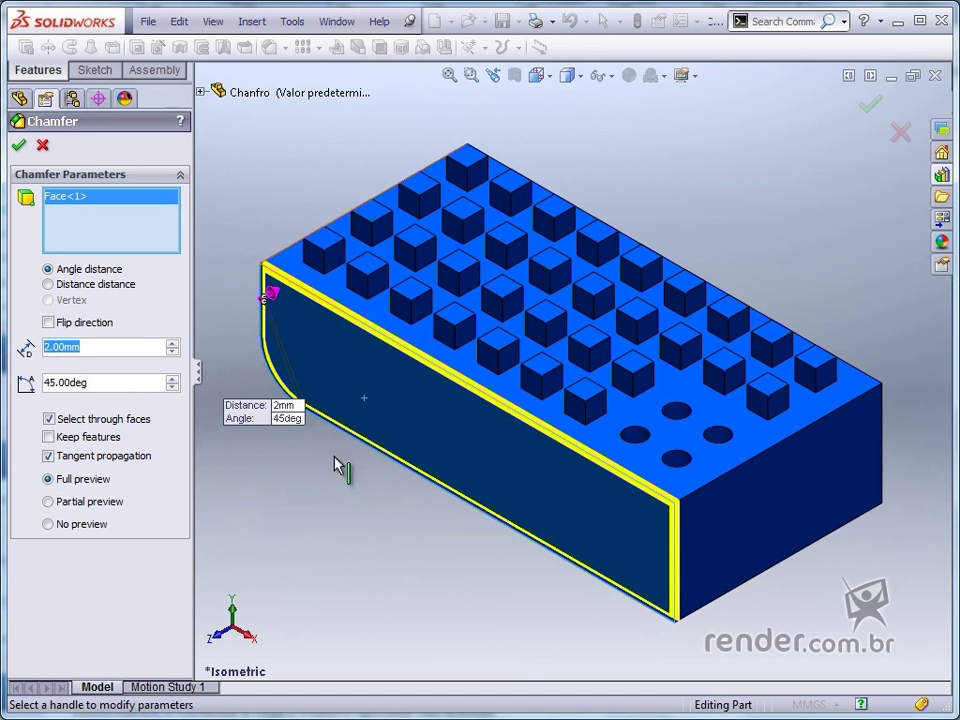
pyautogui.click(18, 145)
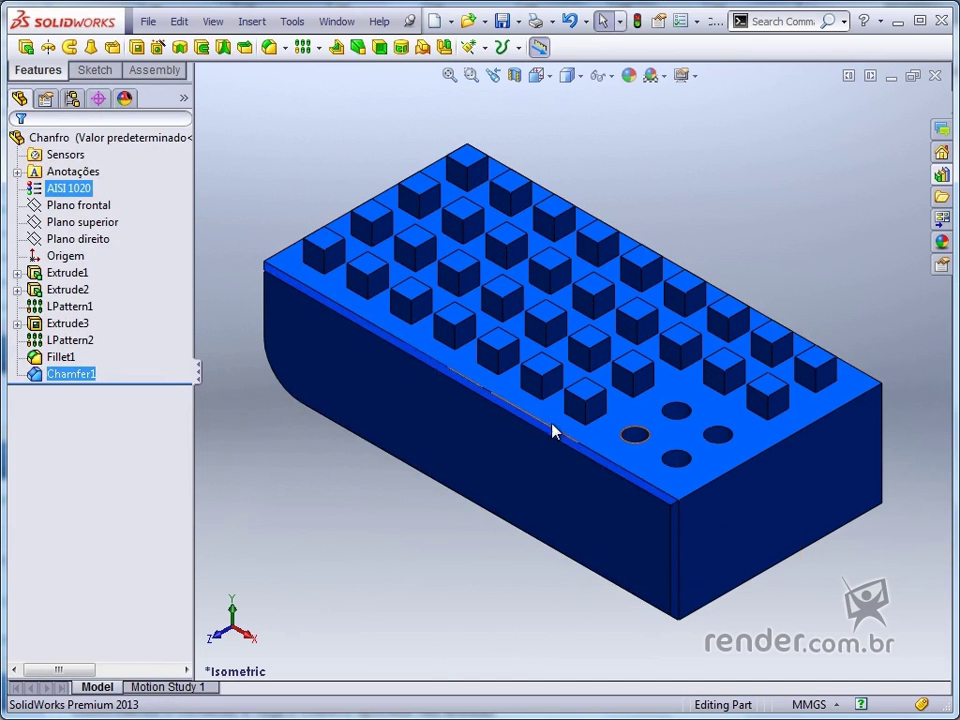
pyautogui.click(310, 183)
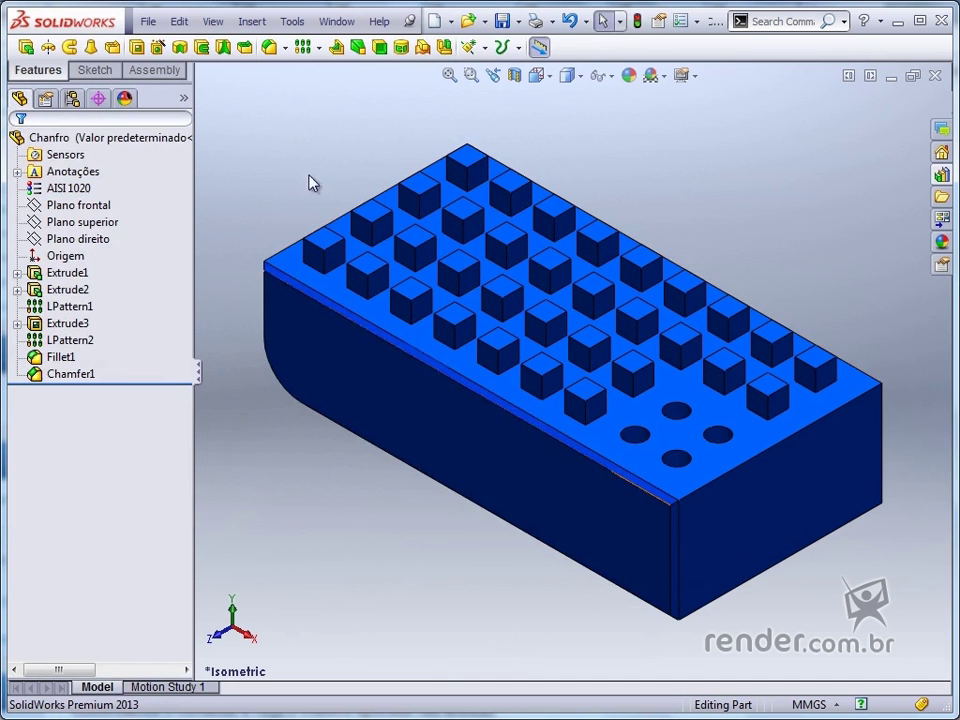
# Set up a Distance distance chamfer on four edges around the front corner of one cube near the middle of the block
pyautogui.click(283, 47)
pyautogui.click(302, 88)
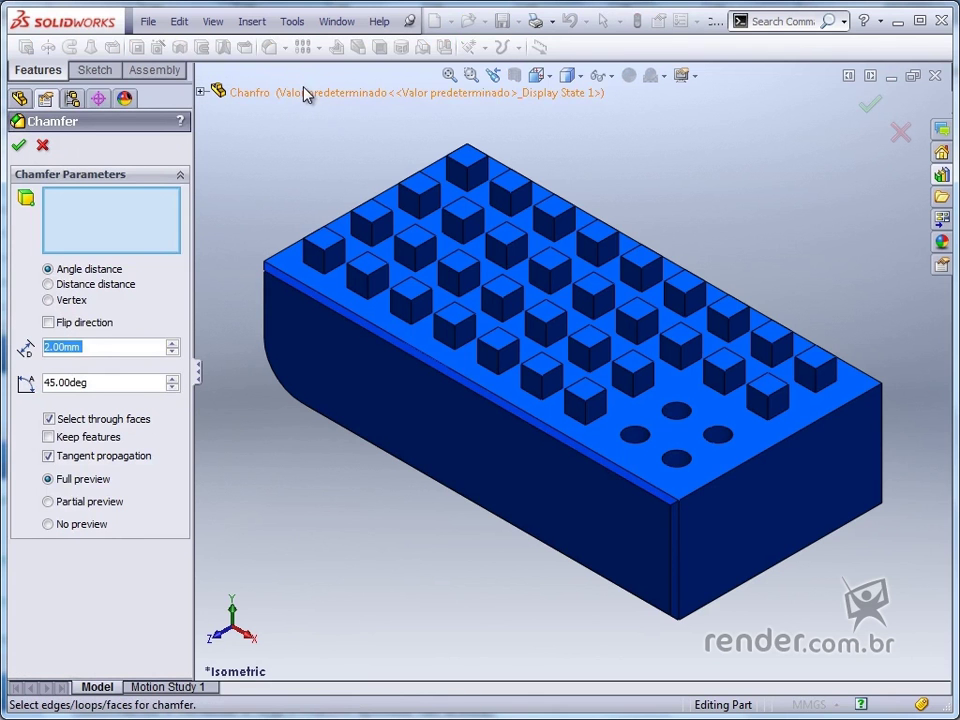
pyautogui.click(48, 285)
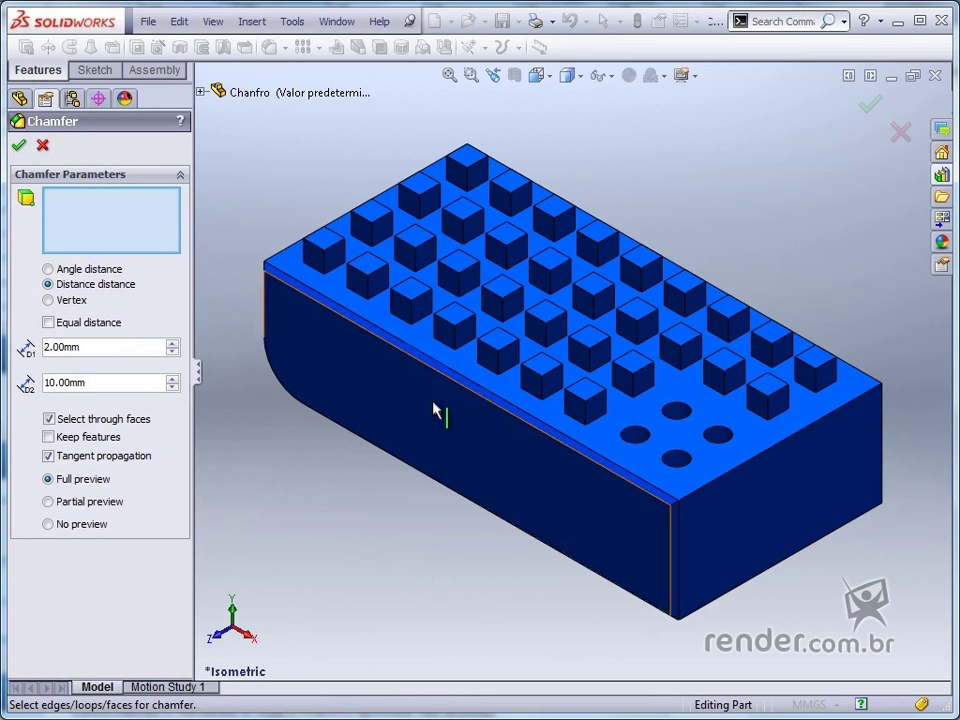
pyautogui.scroll(-5, 504, 379)
pyautogui.click(508, 380)
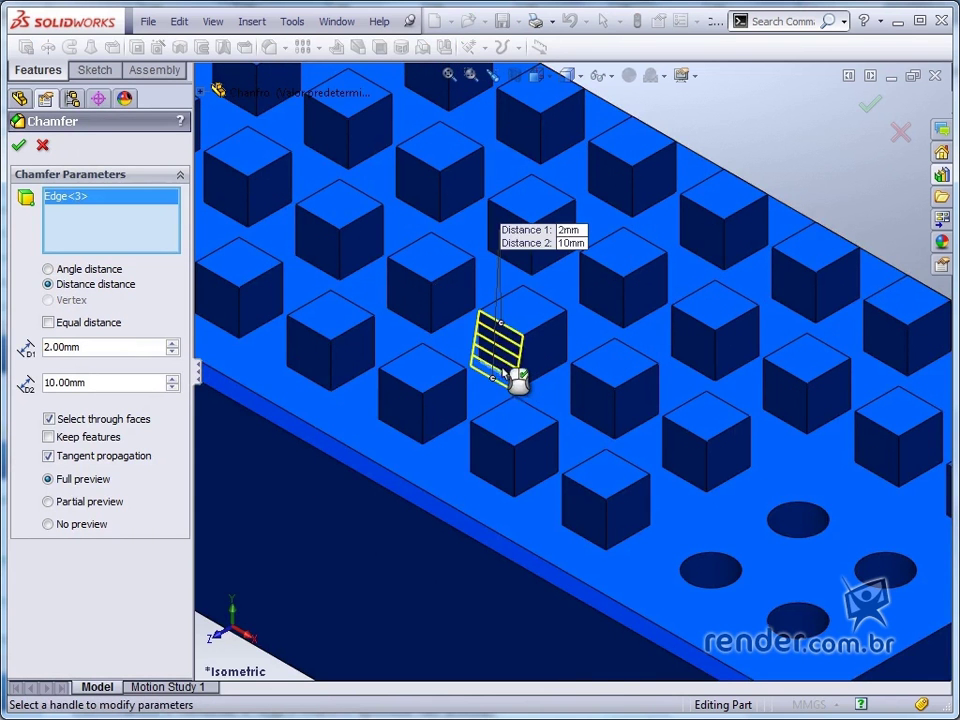
pyautogui.click(525, 369)
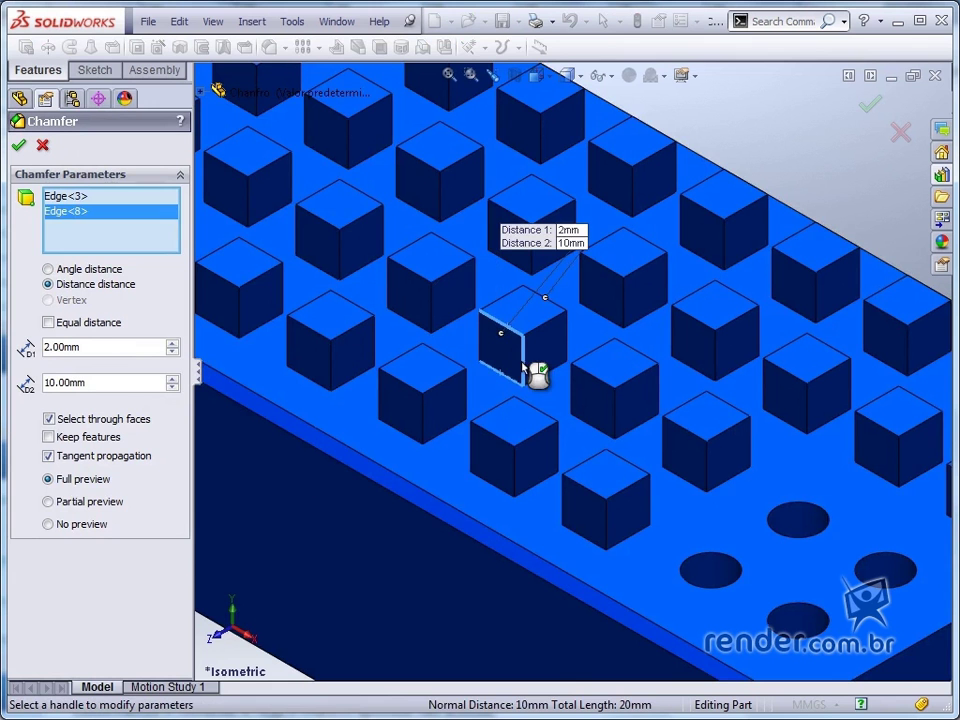
pyautogui.click(540, 373)
pyautogui.click(483, 348)
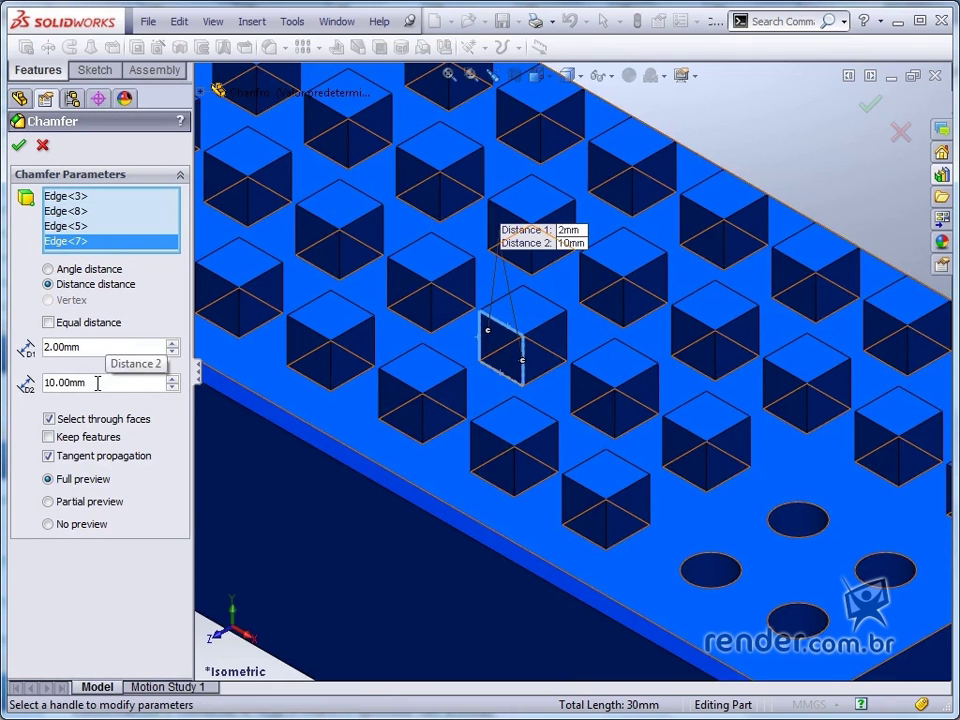
# Set the cube chamfer's second distance to 1 mm, with Tangent propagation left on
pyautogui.click(70, 383)
pyautogui.write('1')
pyautogui.press('Return')
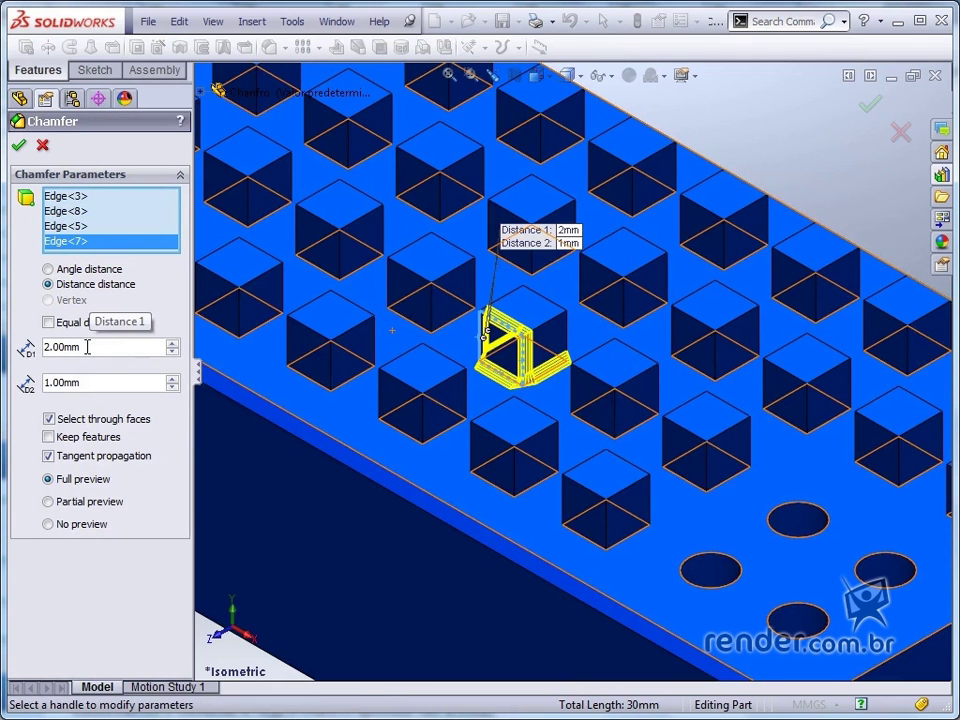
pyautogui.click(88, 347)
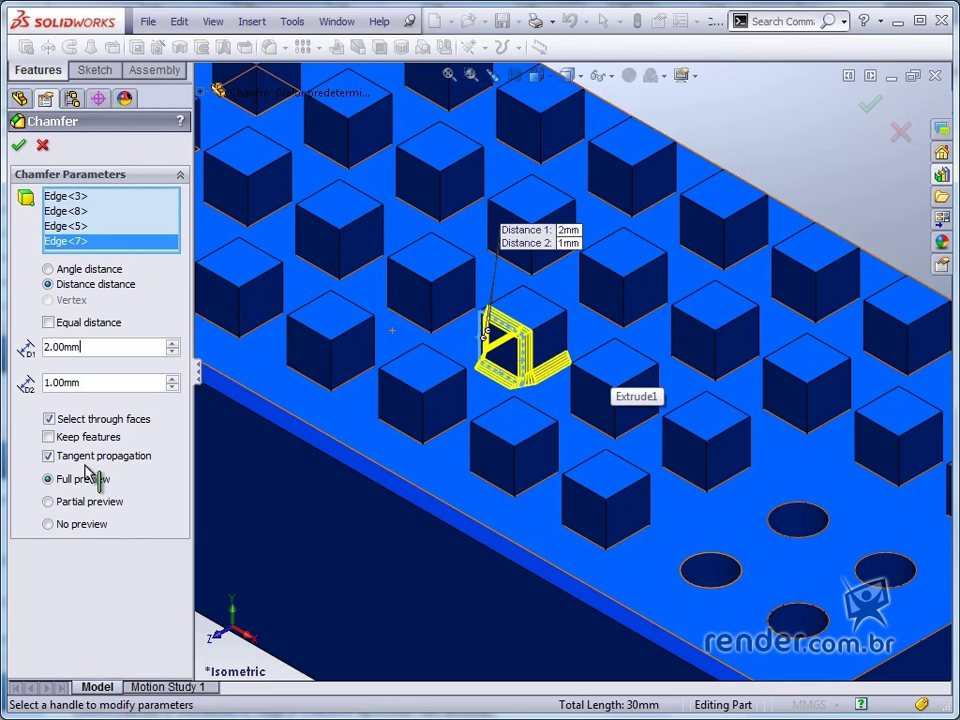
pyautogui.click(49, 456)
pyautogui.click(49, 456)
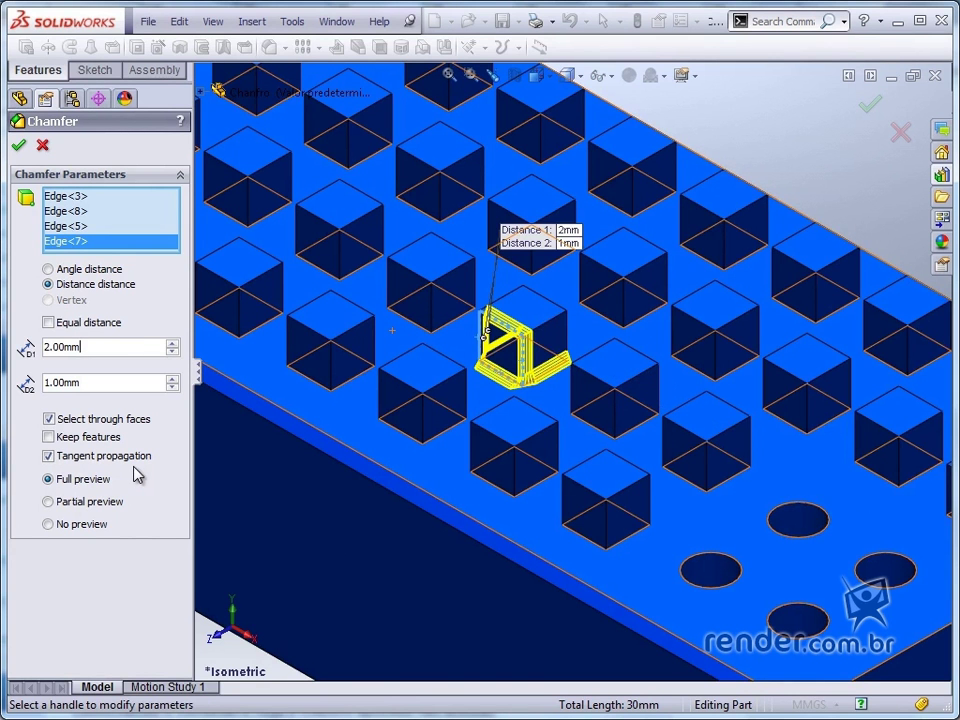
# Give the cube chamfer an equal distance of 2 mm and apply it
pyautogui.click(48, 322)
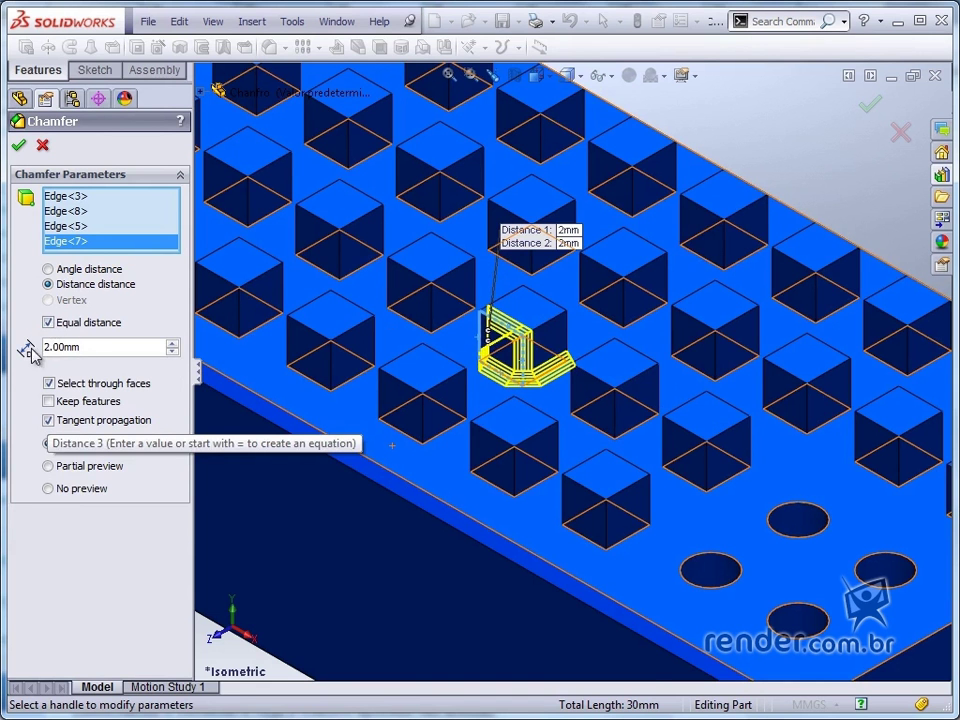
pyautogui.click(110, 346)
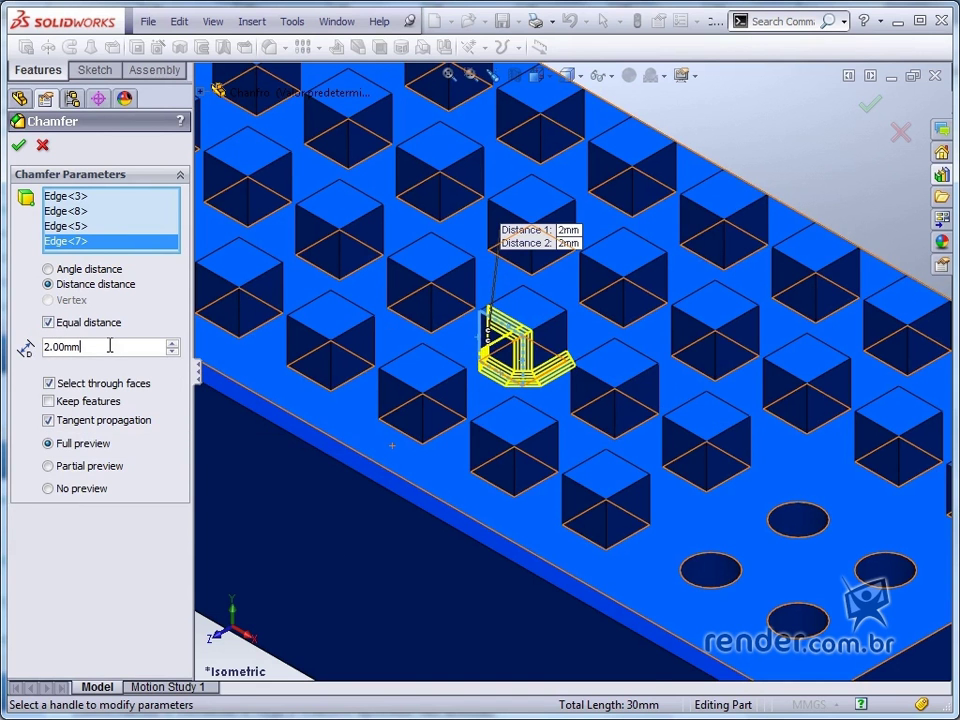
pyautogui.click(18, 145)
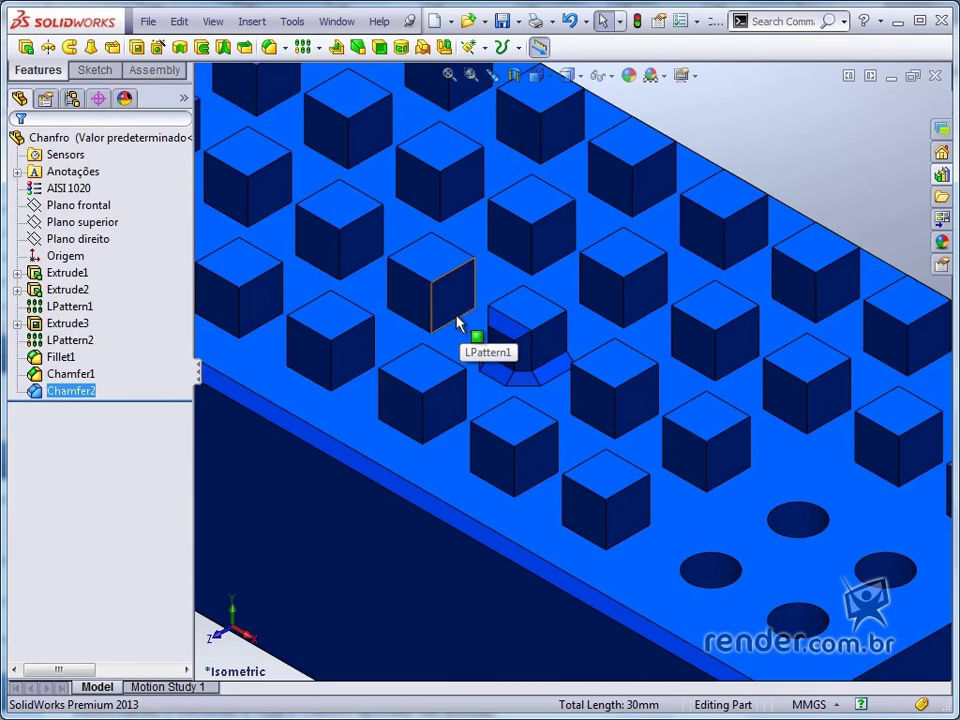
pyautogui.press('f')
pyautogui.click(757, 616)
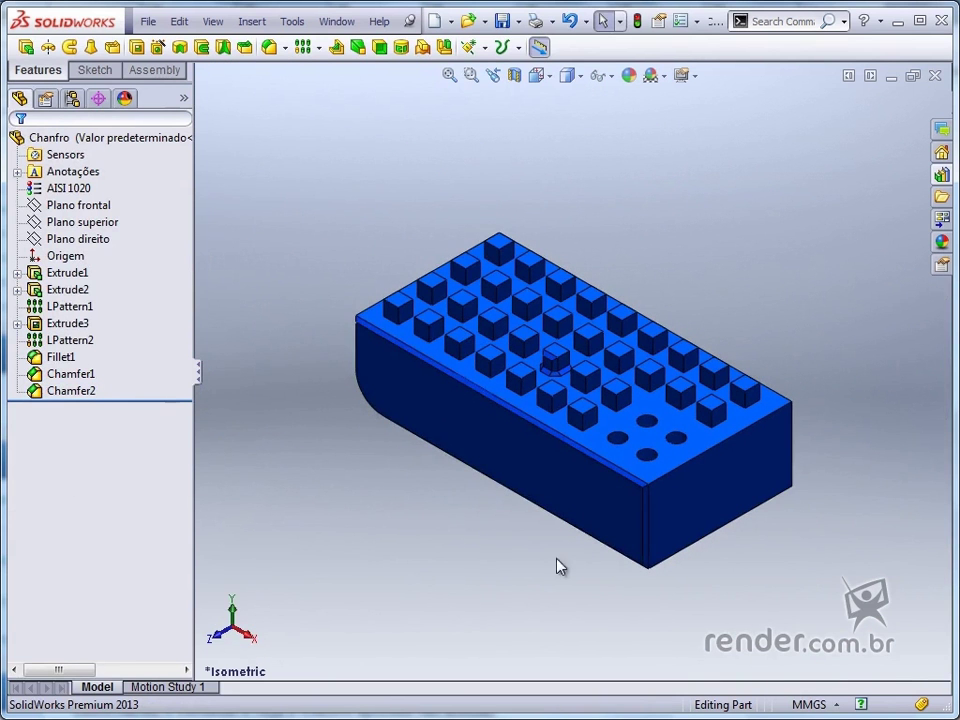
# Set up a Vertex chamfer on the top corner at the block's rounded end, on the side opposite the chamfered face
pyautogui.click(286, 48)
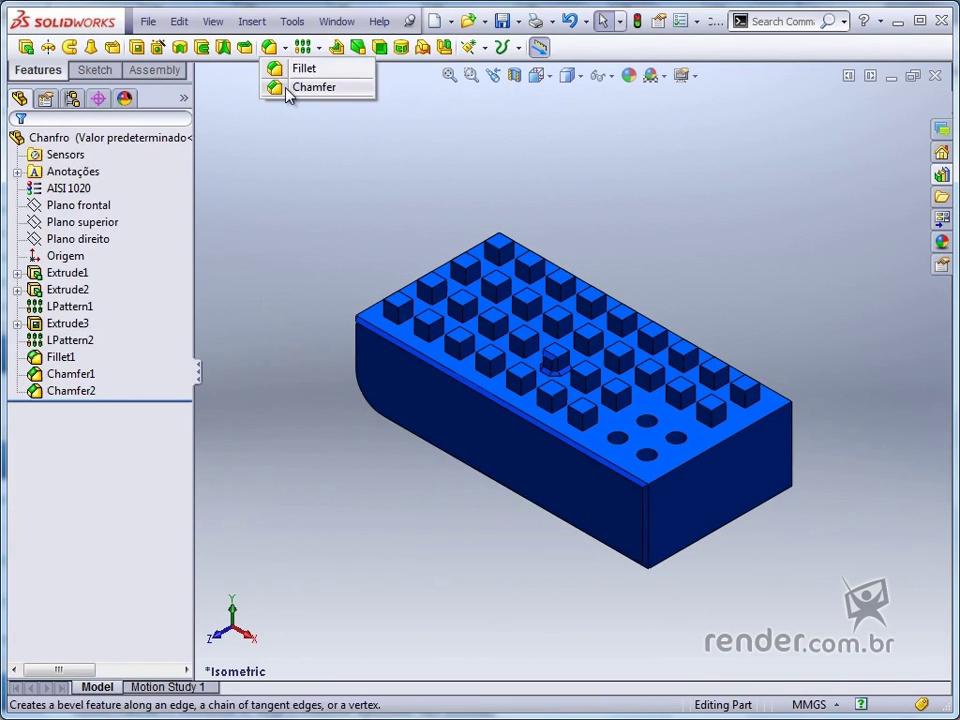
pyautogui.click(289, 89)
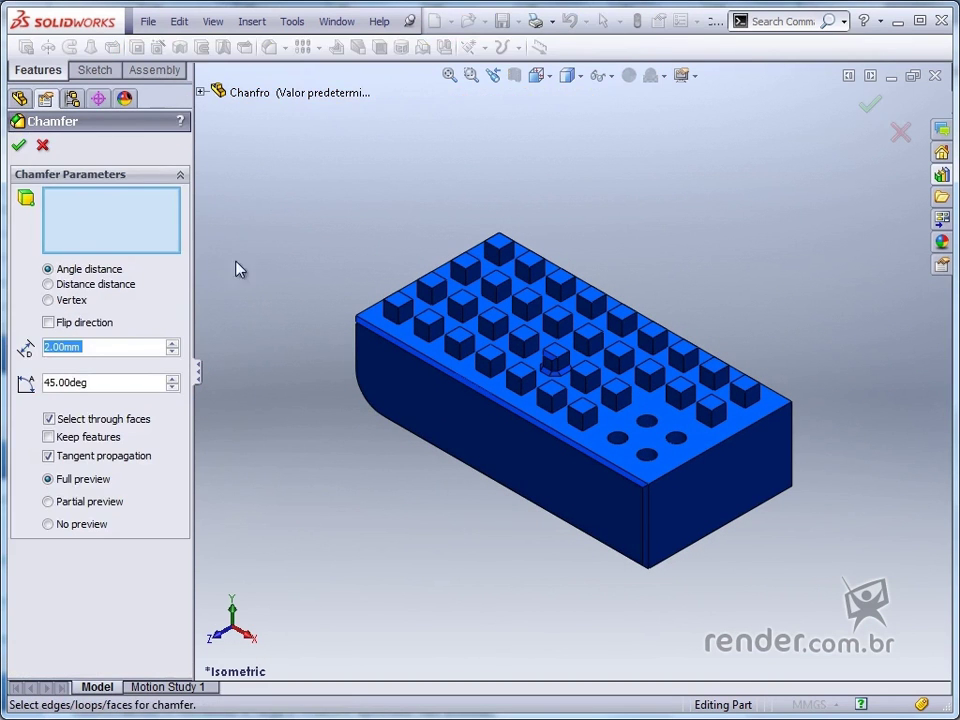
pyautogui.click(47, 301)
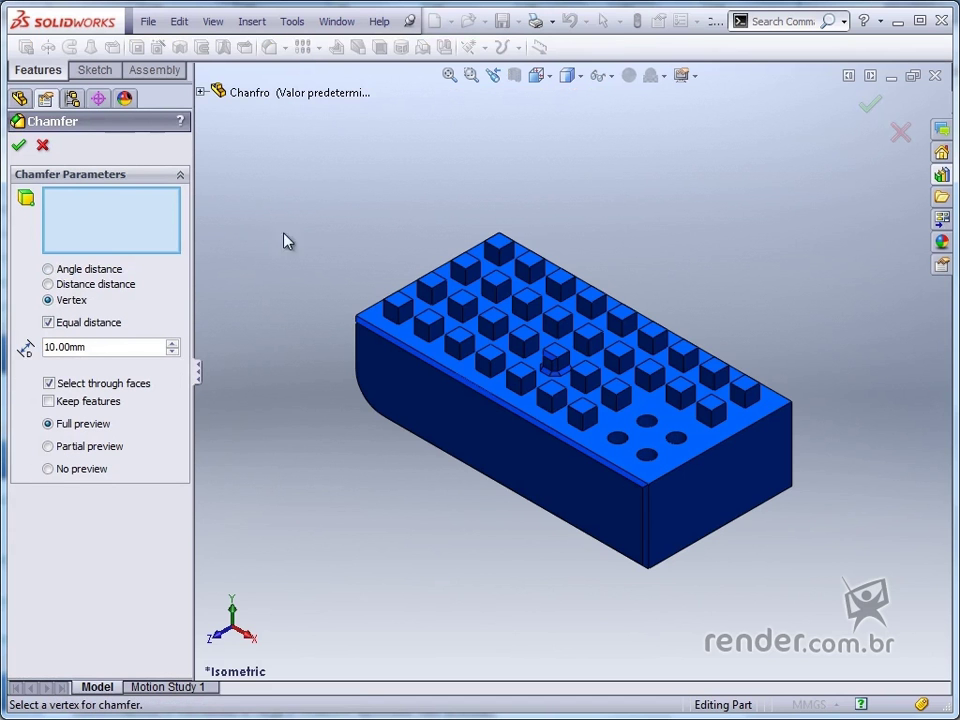
pyautogui.moveTo(395, 192); pyautogui.dragTo(600, 325, button='middle')
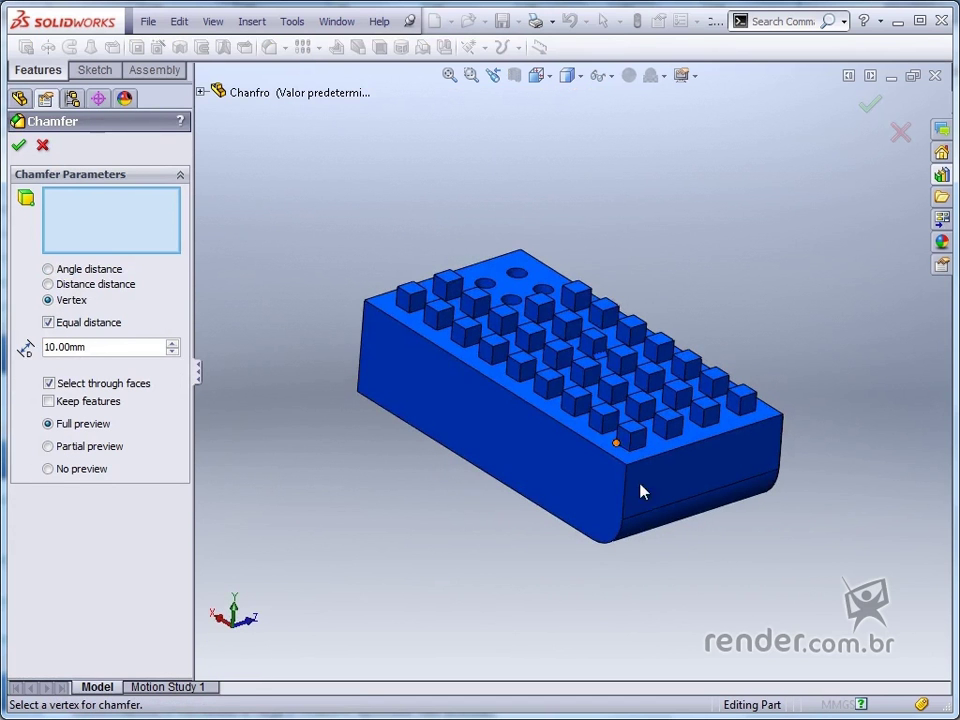
pyautogui.click(626, 467)
pyautogui.scroll(-5, 630, 465)
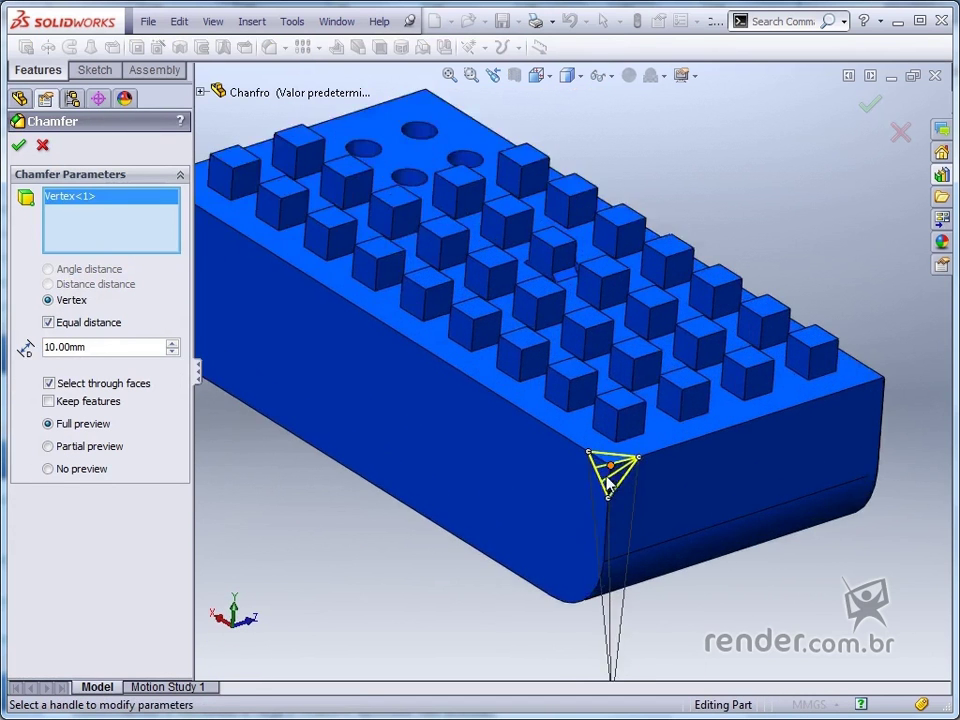
# Turn off equal distance for the corner chamfer, set its second distance to 5 mm, and apply it
pyautogui.click(48, 322)
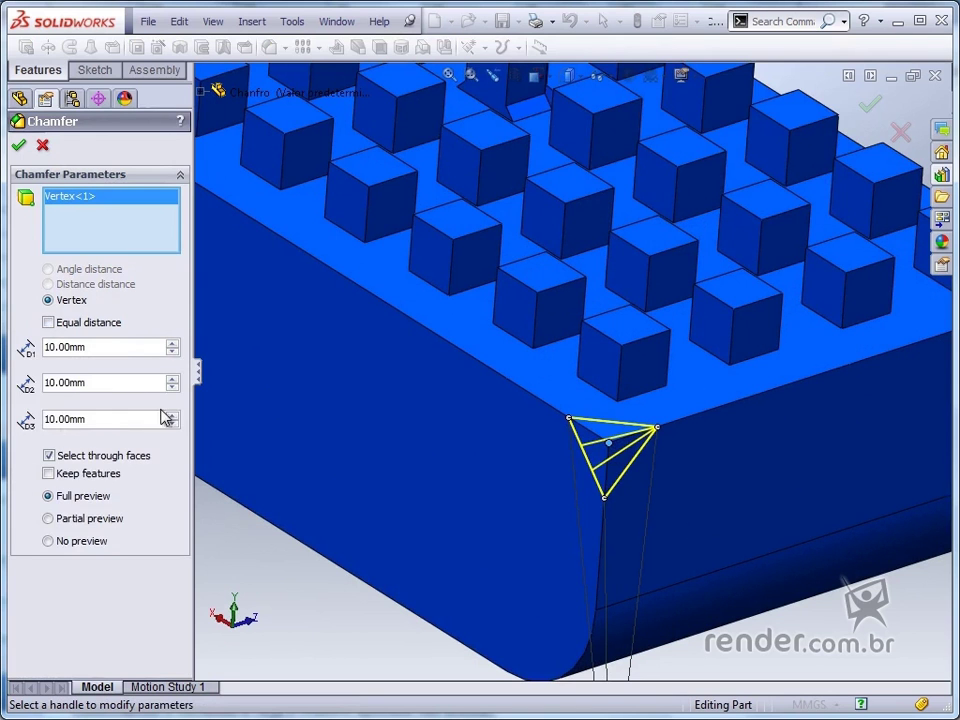
pyautogui.click(48, 322)
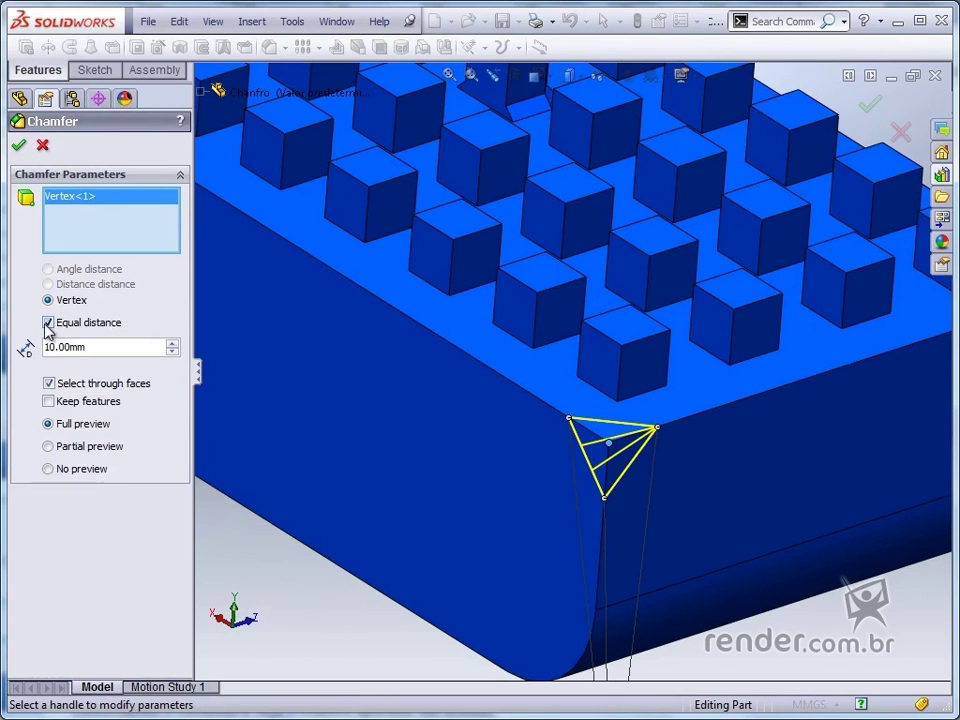
pyautogui.click(48, 322)
pyautogui.click(92, 381)
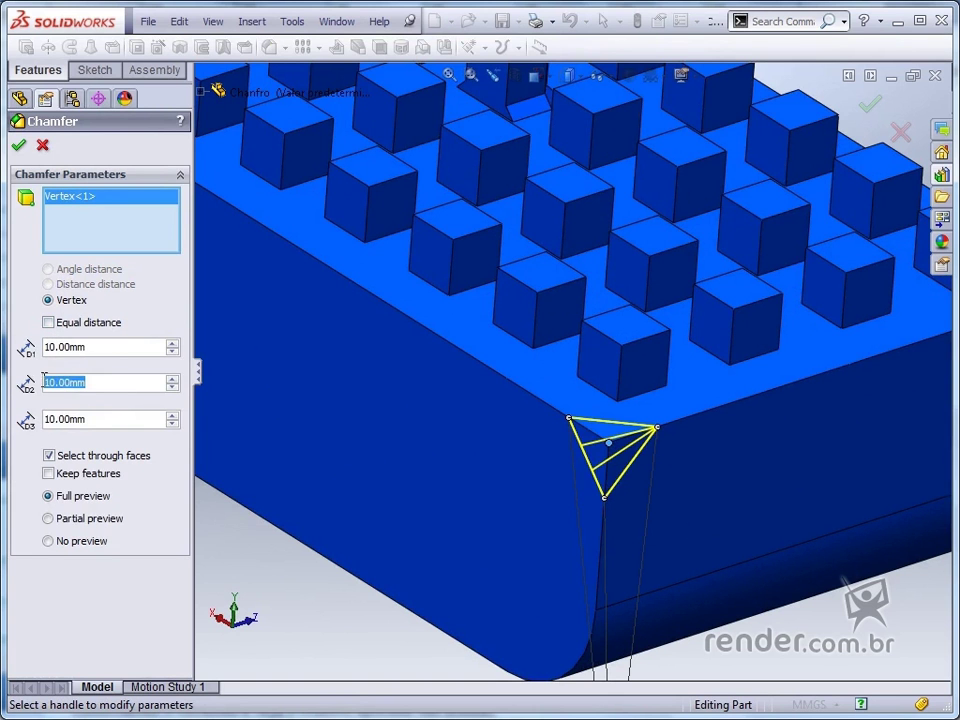
pyautogui.write('5')
pyautogui.press('Return')
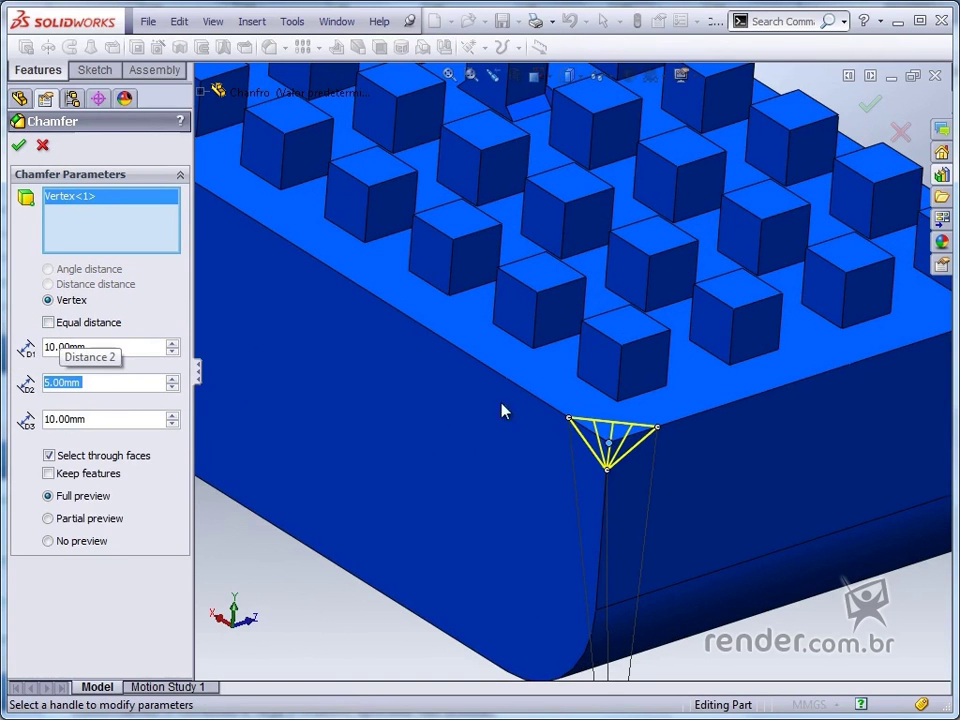
pyautogui.click(18, 146)
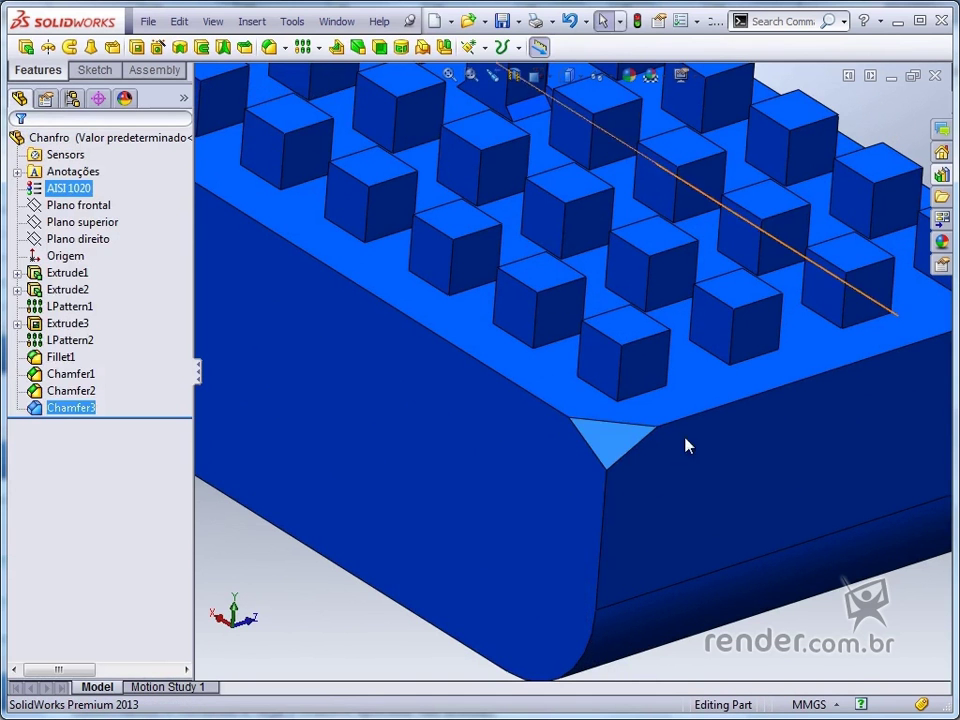
# Chamfer the top short edge beside the holes with 30 mm at 45 degrees, keeping the existing features
pyautogui.hotkey('ctrl', '7')
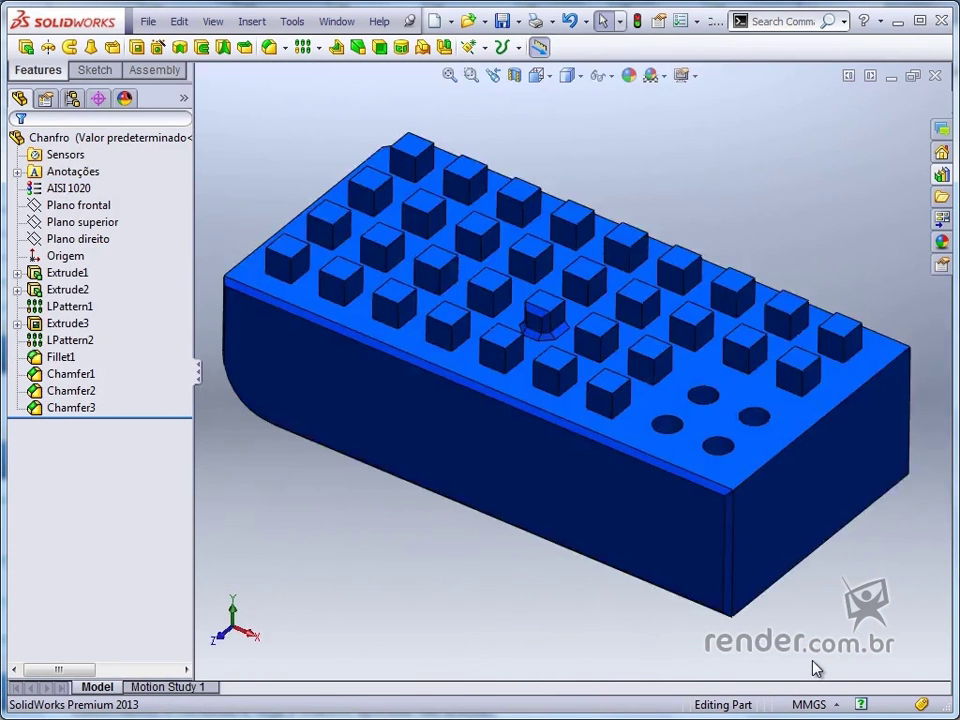
pyautogui.click(285, 47)
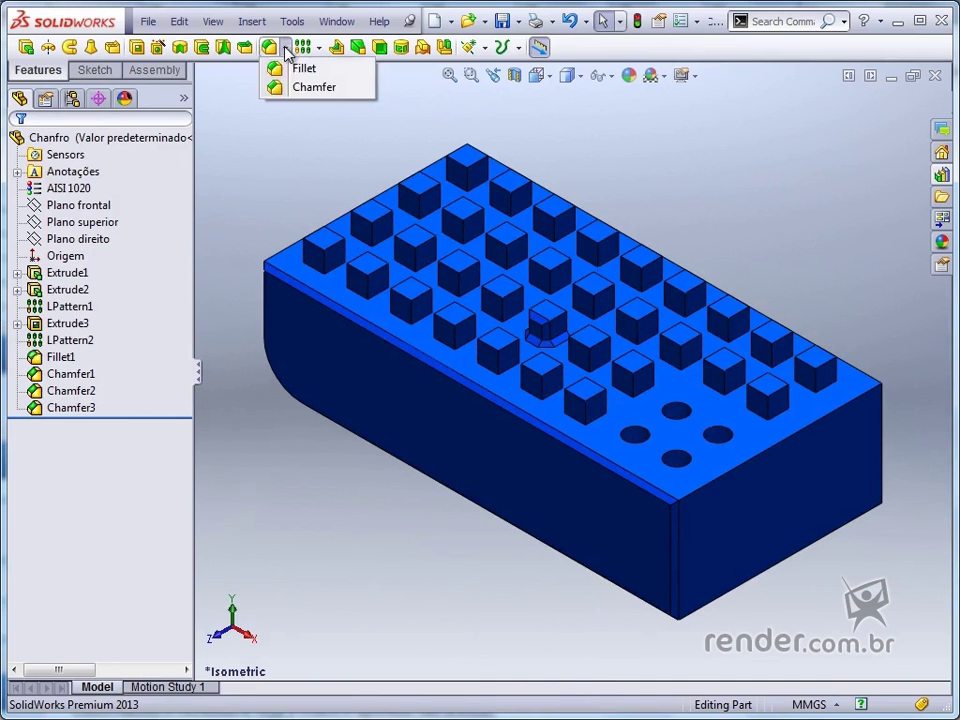
pyautogui.click(290, 88)
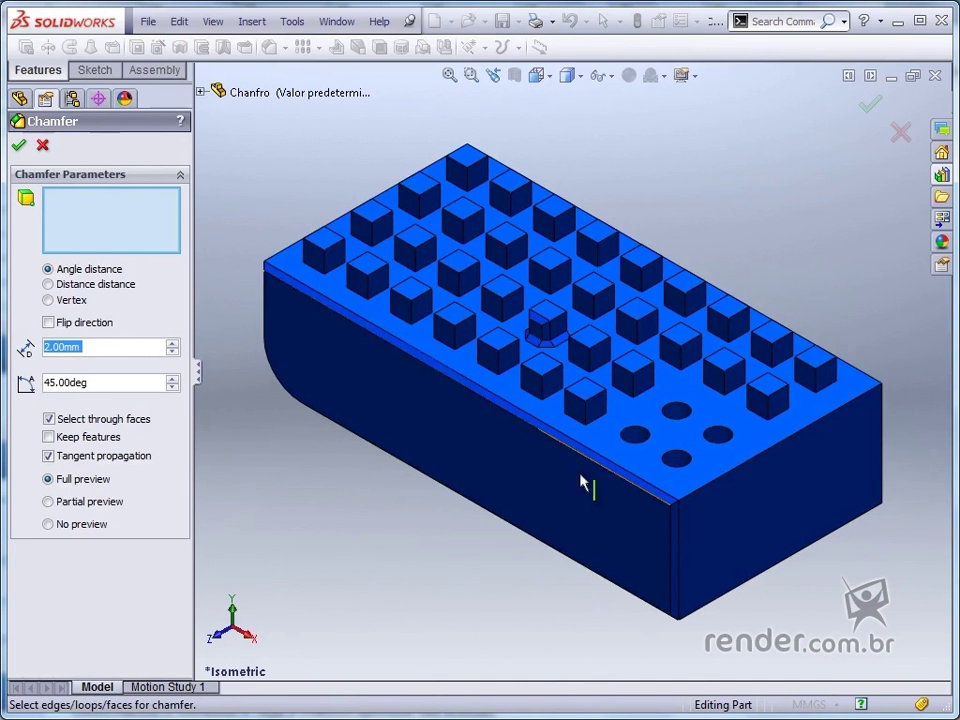
pyautogui.click(722, 488)
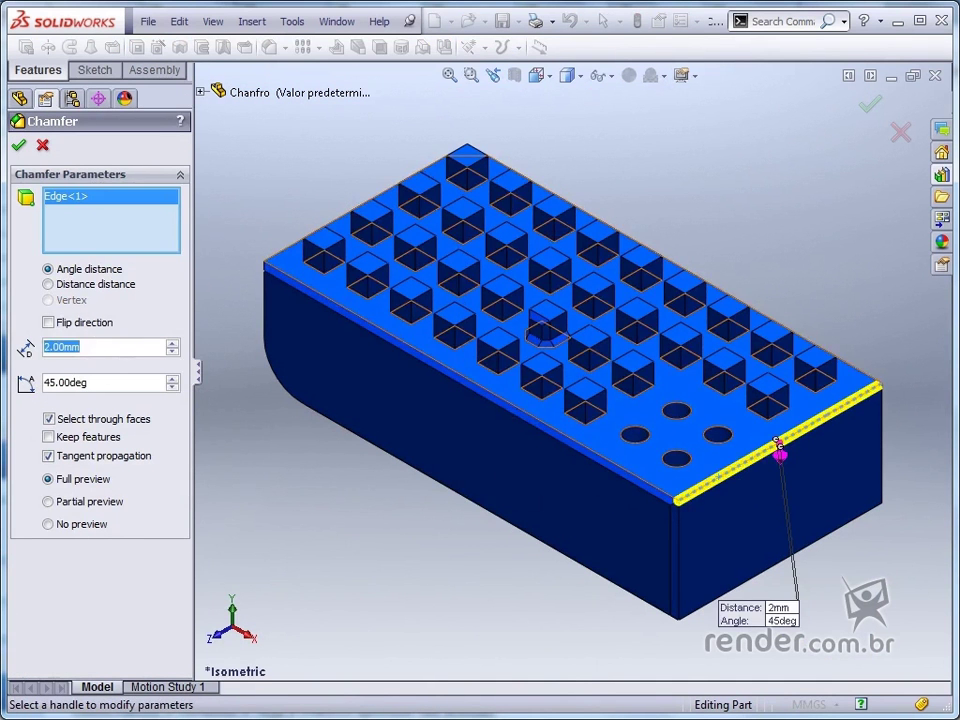
pyautogui.write('30')
pyautogui.press('Return')
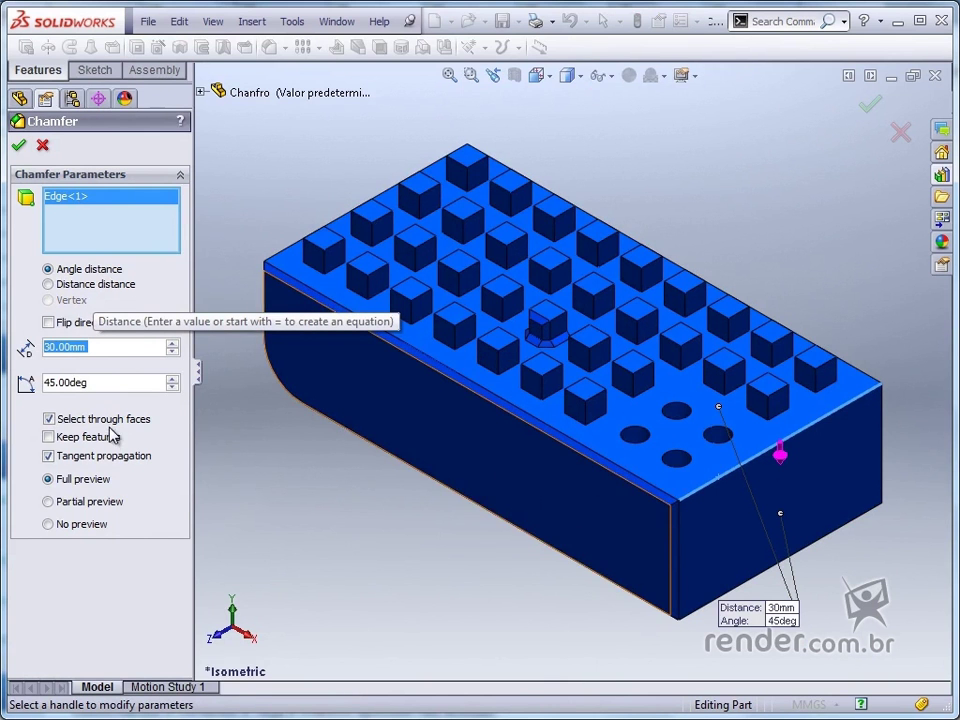
pyautogui.click(48, 437)
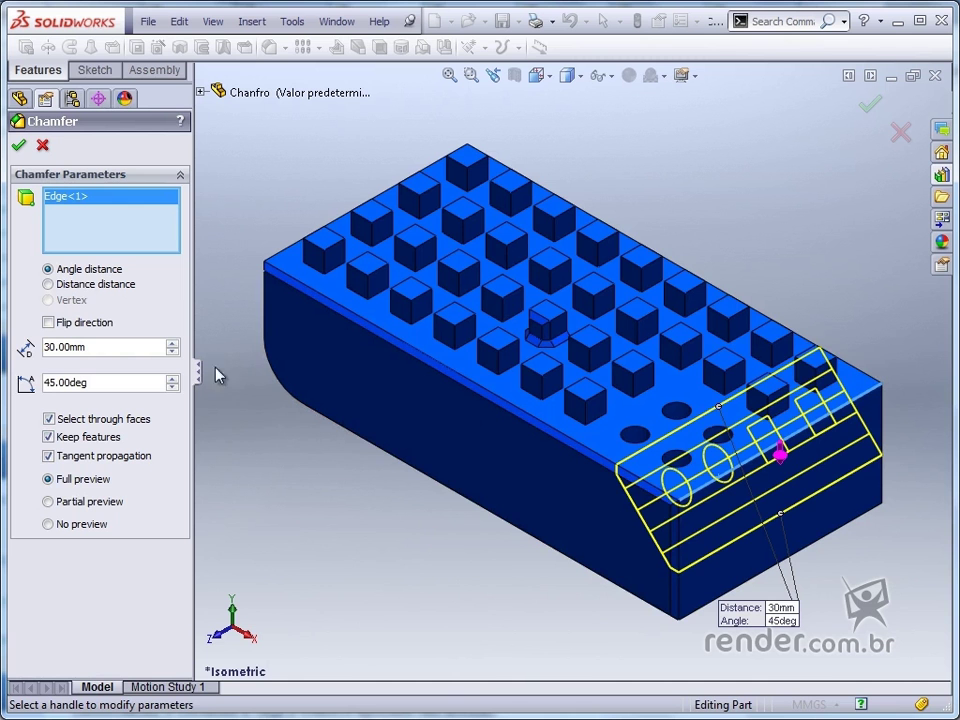
pyautogui.click(18, 145)
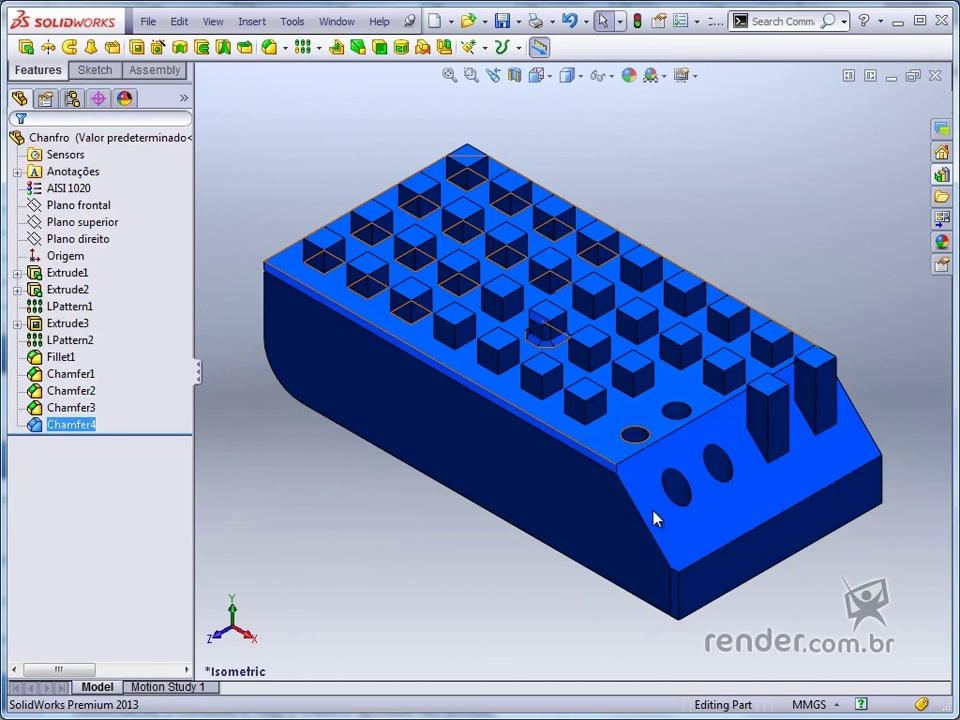
pyautogui.click(815, 610)
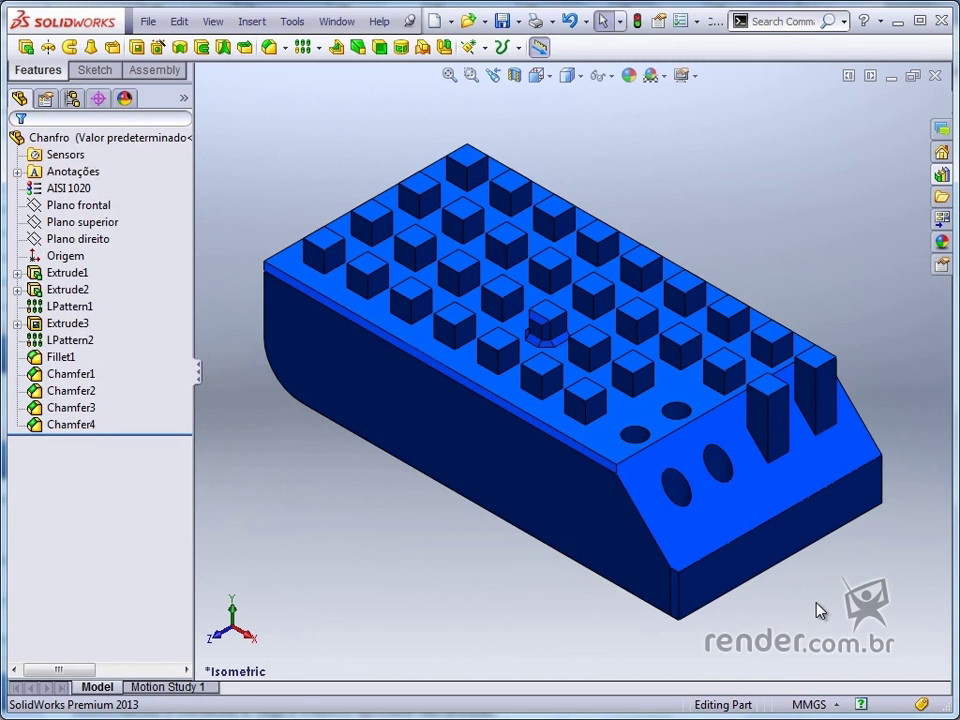